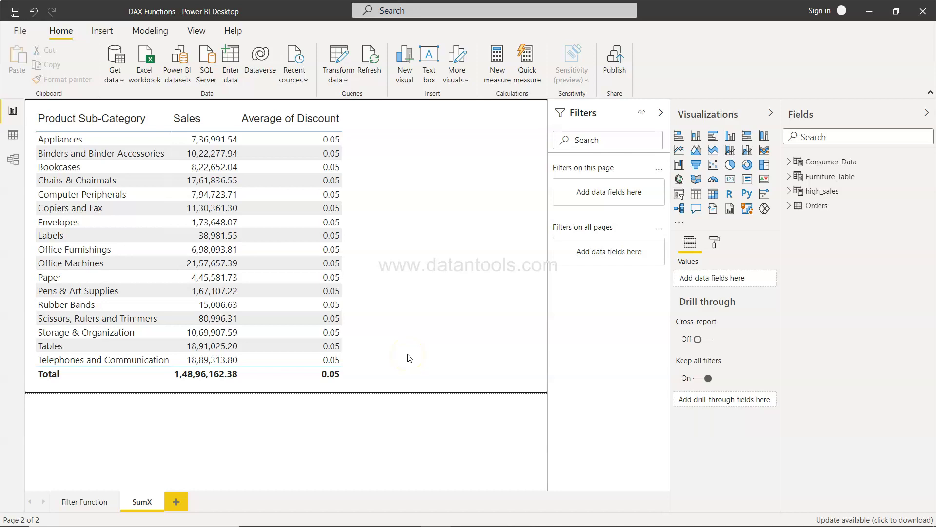
Review the SumX sub-category table, then clear the selection from the discount value and the table visual.
left_click(132, 506)
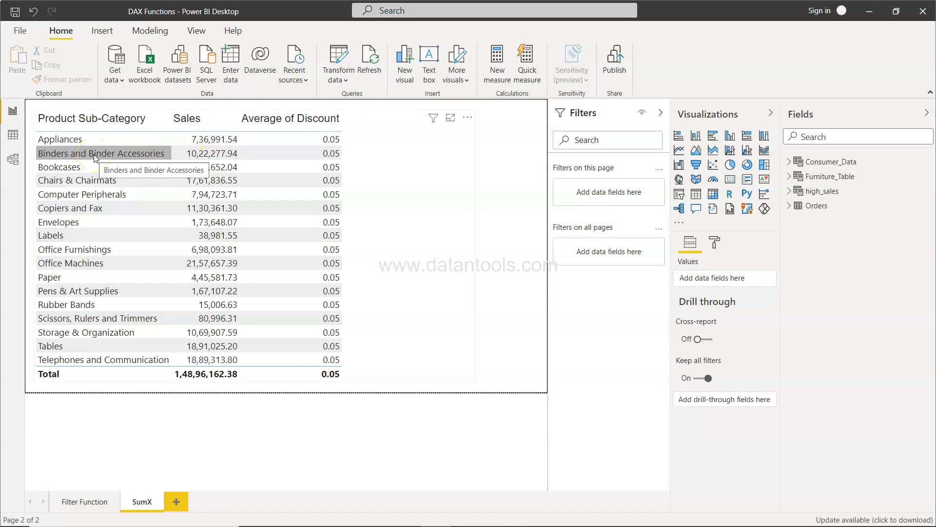
left_click(325, 351)
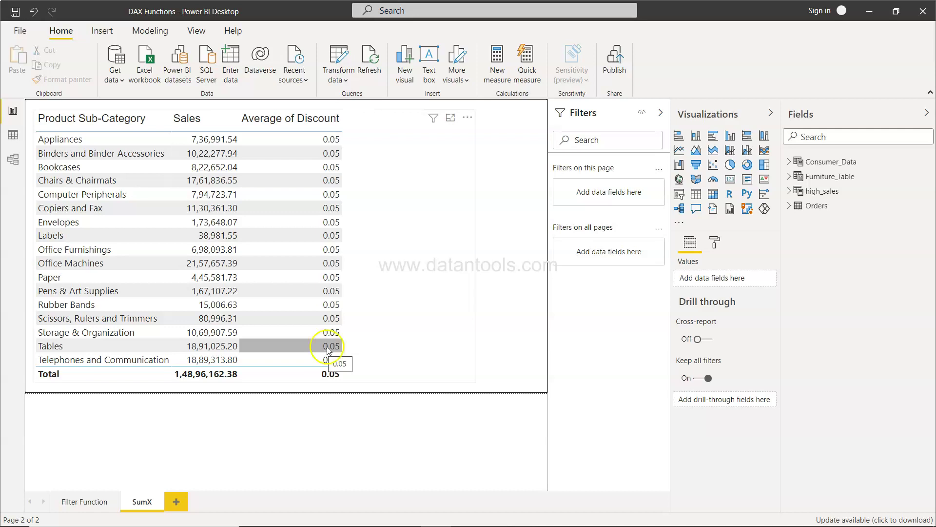
left_click(391, 336)
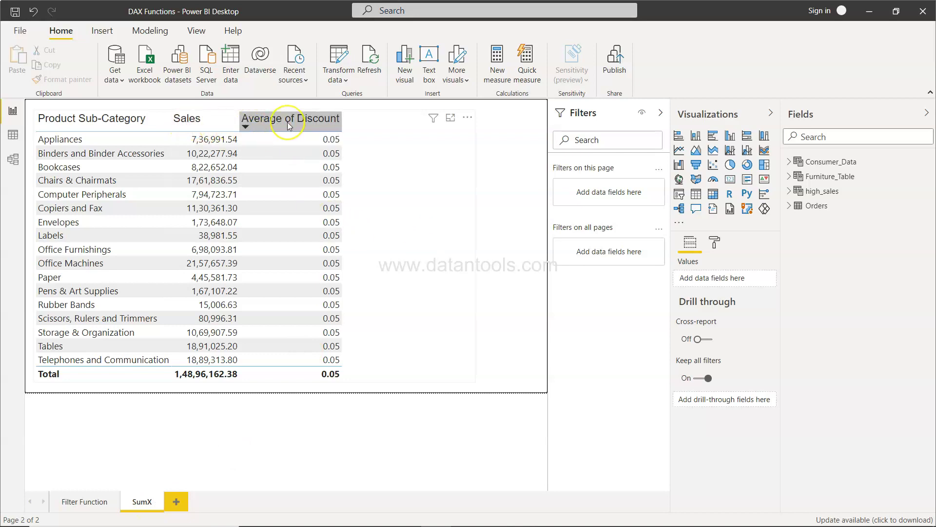
Launch Windows Calculator by searching for 'calc'.
key("super")
type("calc")
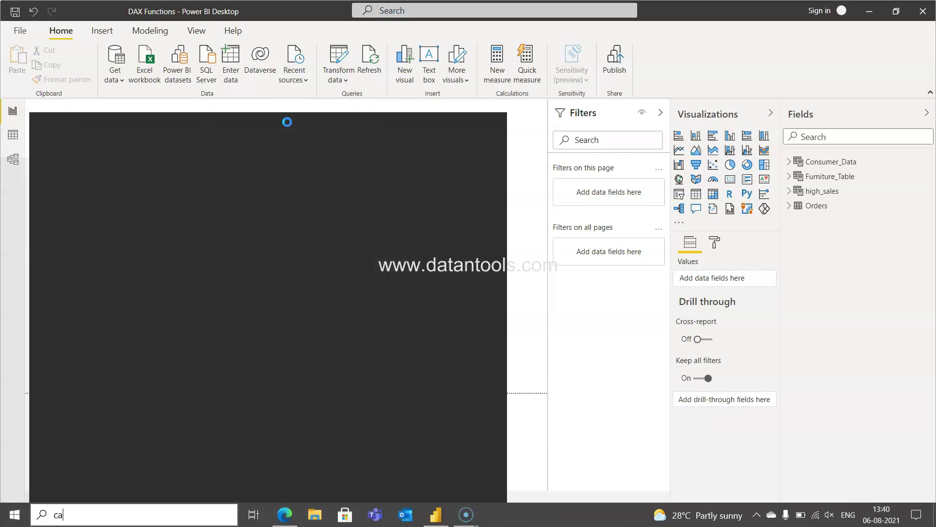
left_click(136, 177)
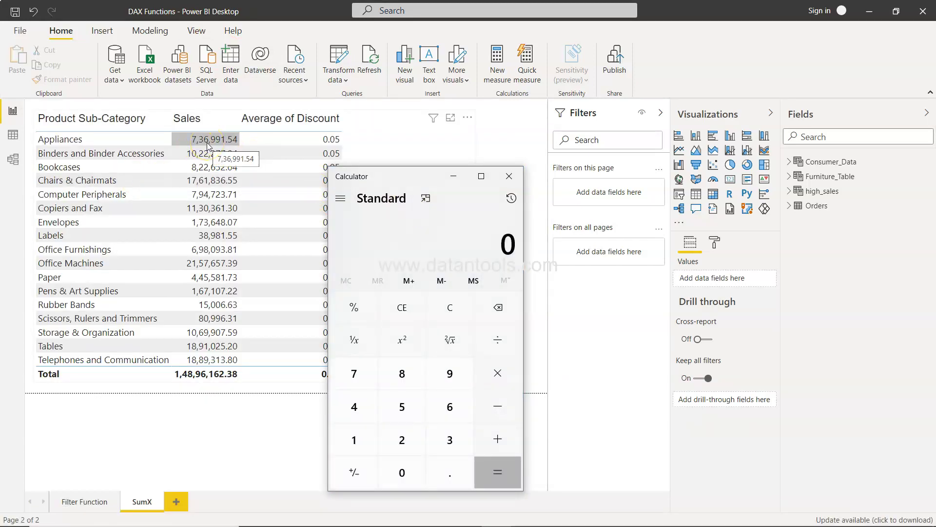
Multiply the Appliances sales 736991 by 1.05 to get 7,73,840.55, then close Calculator.
type("7,36,991")
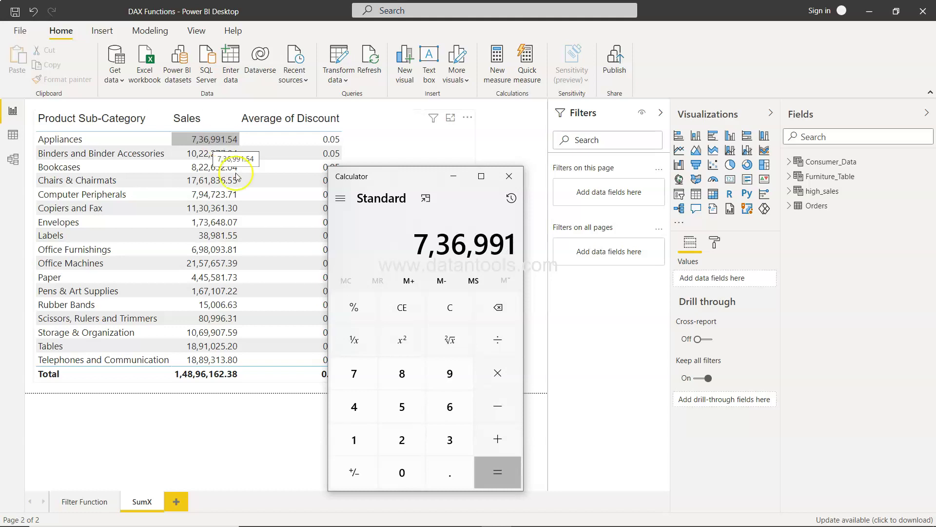
left_click(230, 154)
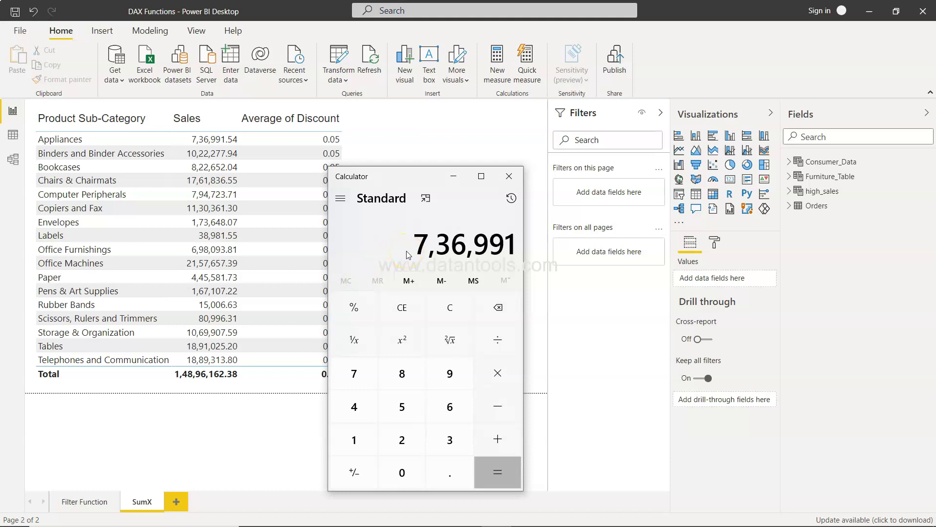
left_click(287, 136)
key("asterisk")
type("1.")
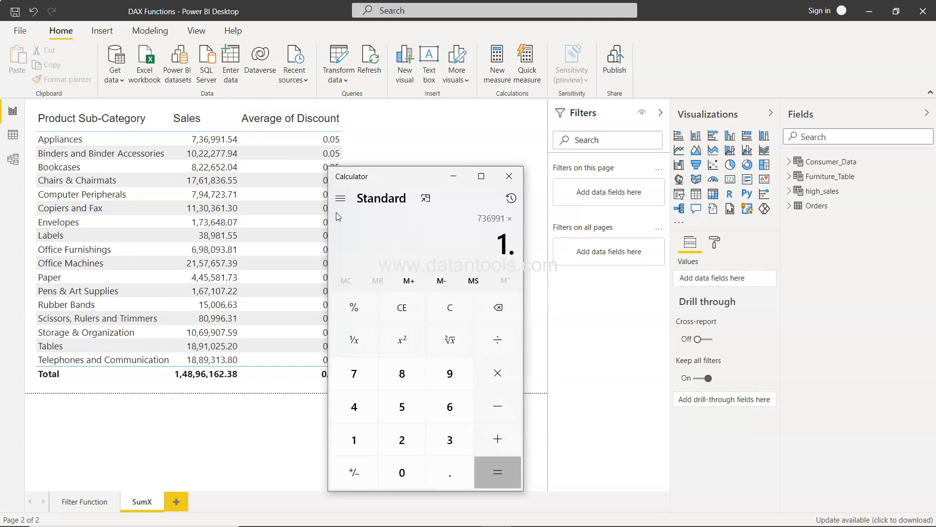
type("05")
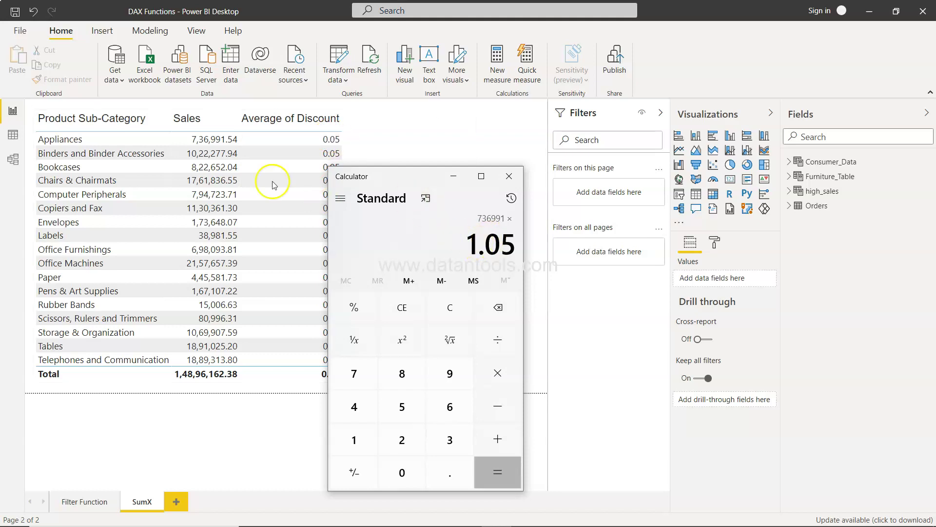
left_click(220, 140)
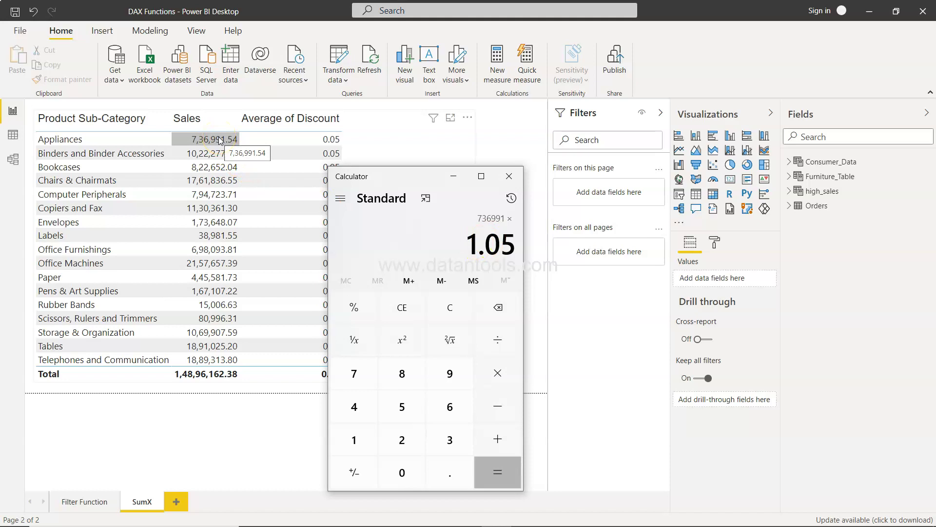
left_click(498, 473)
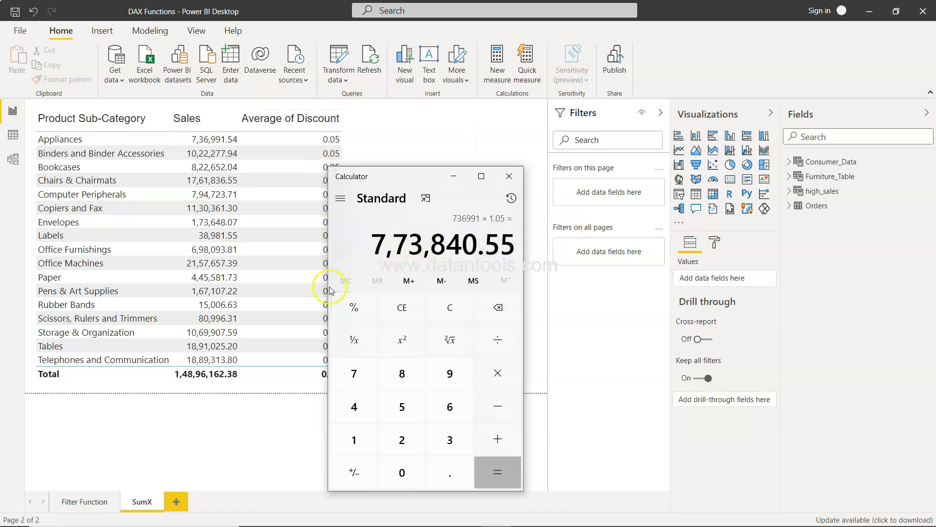
left_click(508, 176)
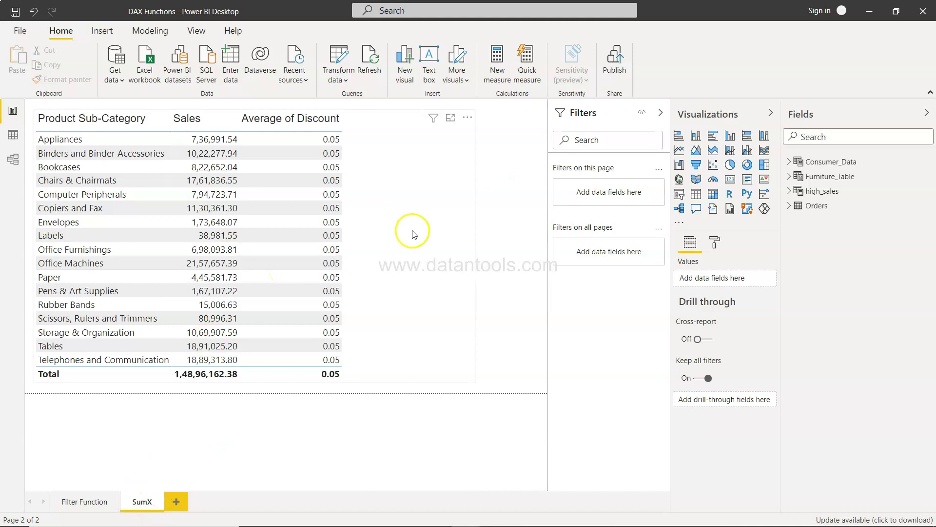
Delete the accidental Measure created in the Consumer_Data table.
left_click(497, 76)
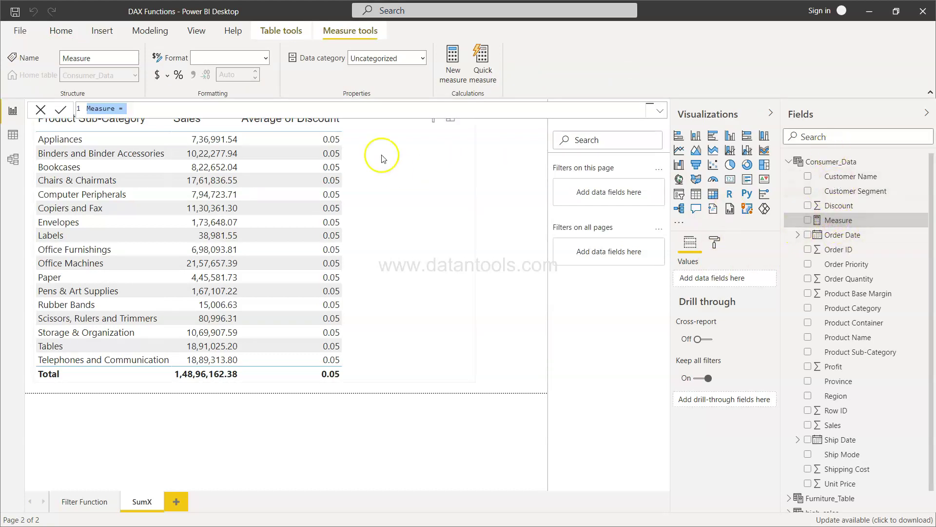
left_click(839, 220)
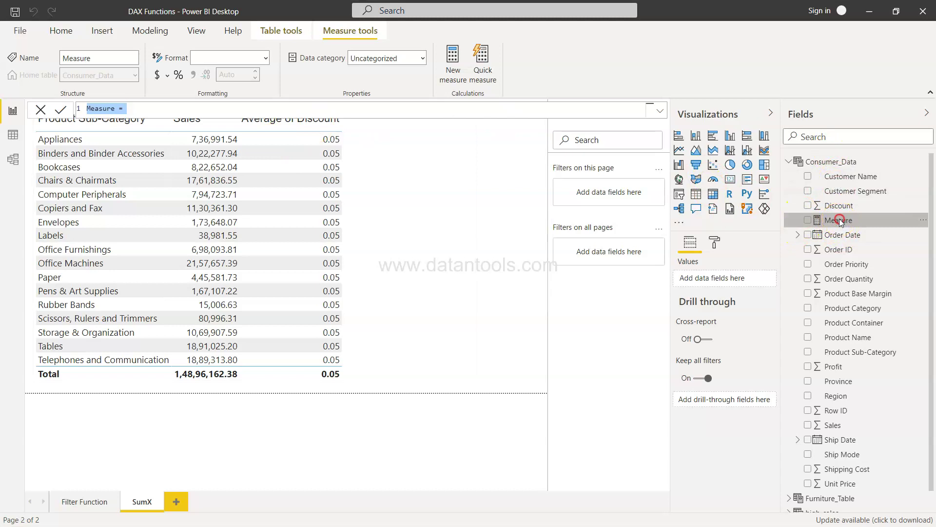
key("Delete")
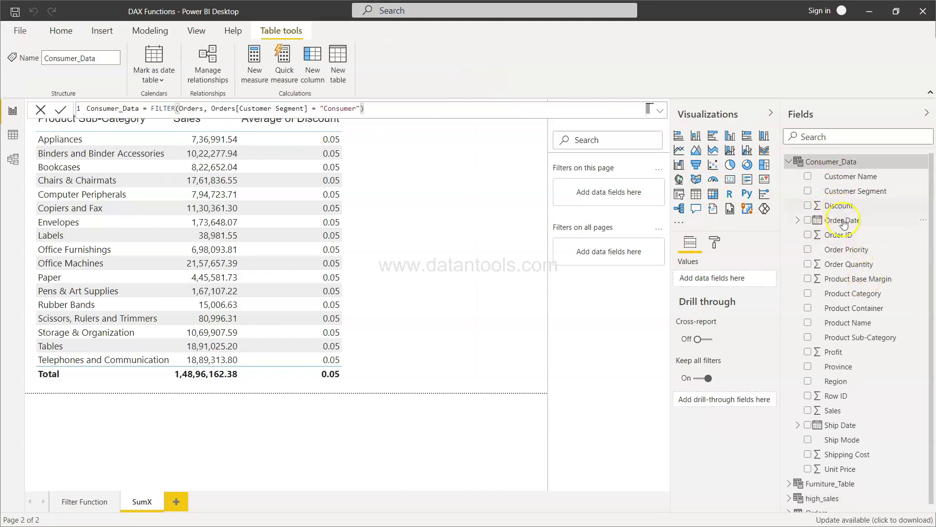
Create a new measure in the Orders table.
left_click(800, 161)
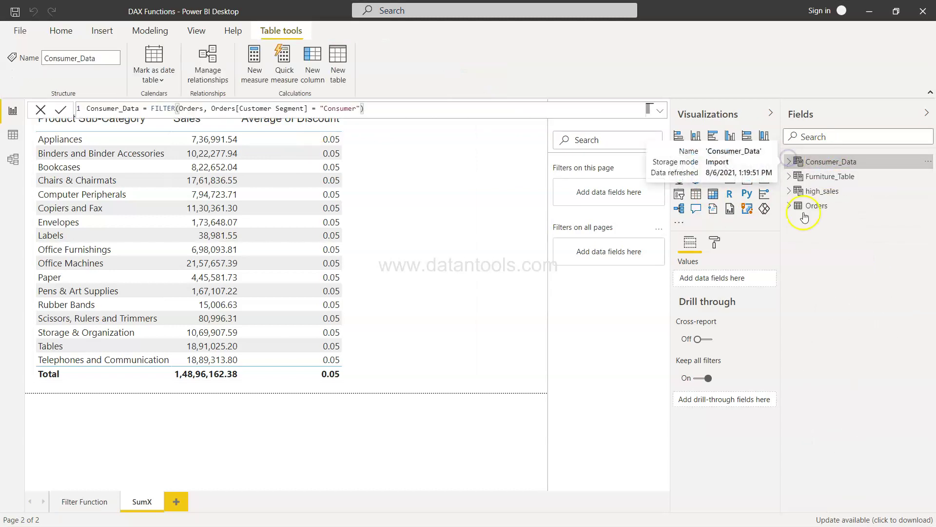
left_click(813, 213)
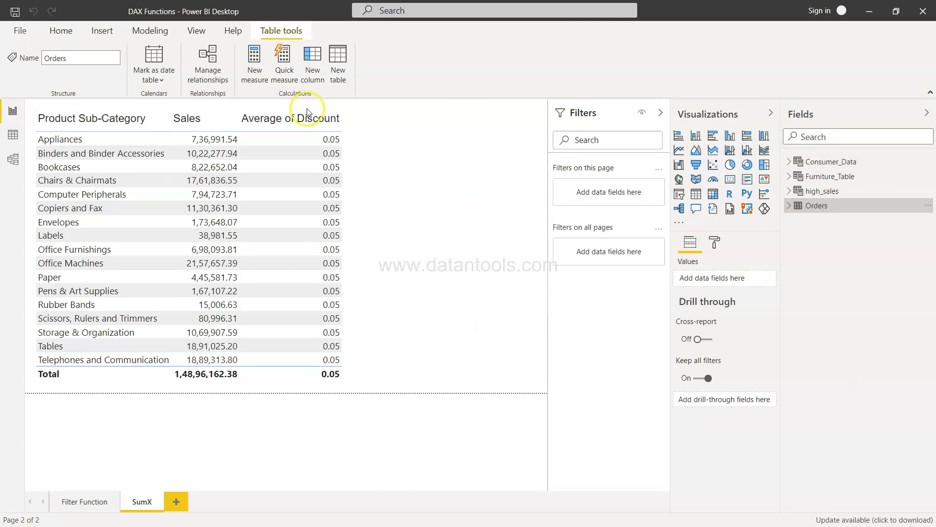
left_click(243, 59)
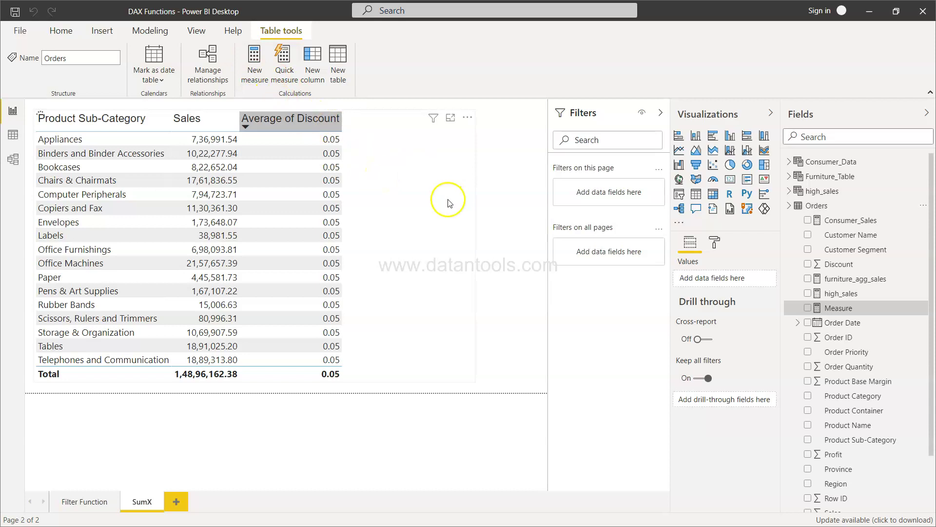
Enter the formula Sales_Before_Discount = Sum(Orders[Sales] * (1 + Orders[Discount])).
type("Sal")
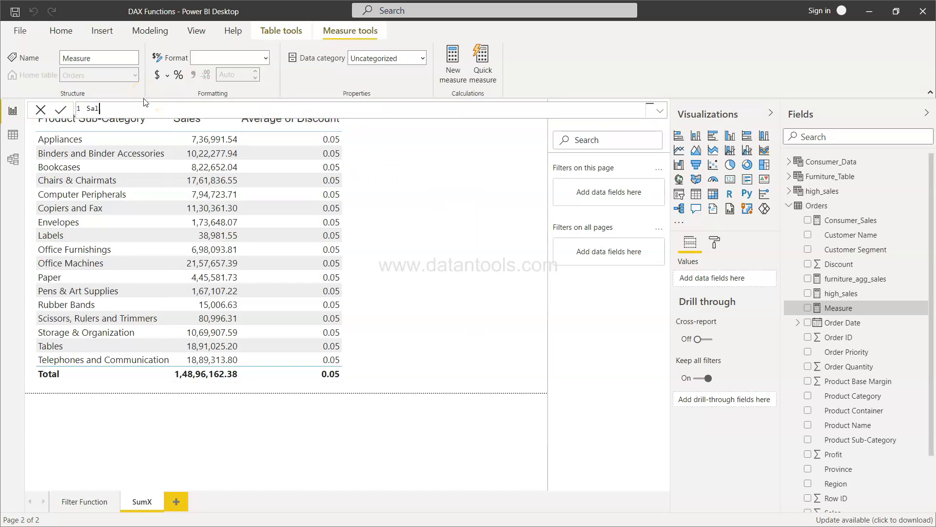
type("es_Before_Discount = Sum(")
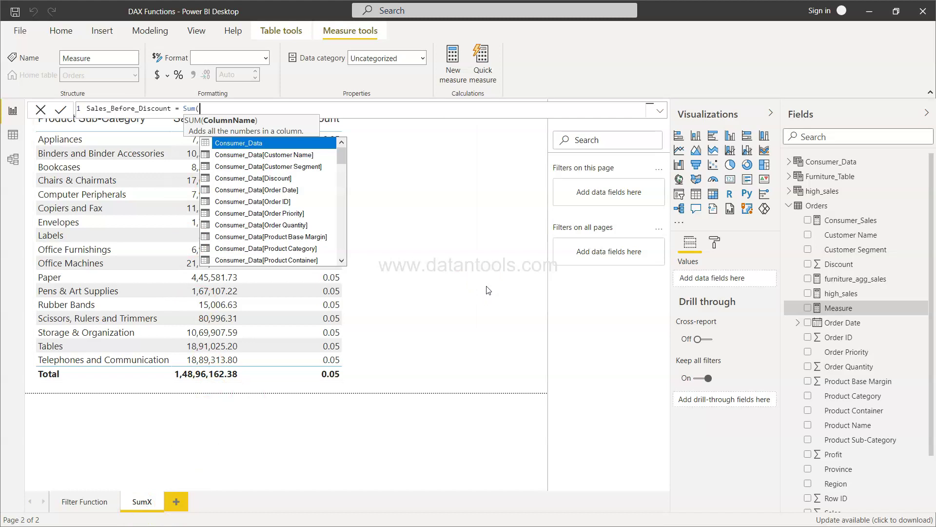
type("sales")
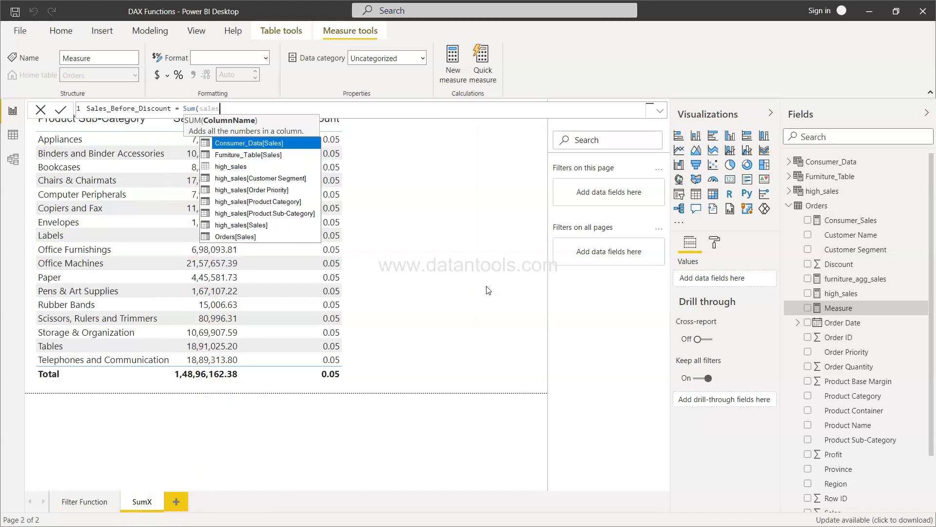
key("Down")
key("Down")
key("Down")
key("Down")
key("Down")
key("Down")
key("Down")
key("Down")
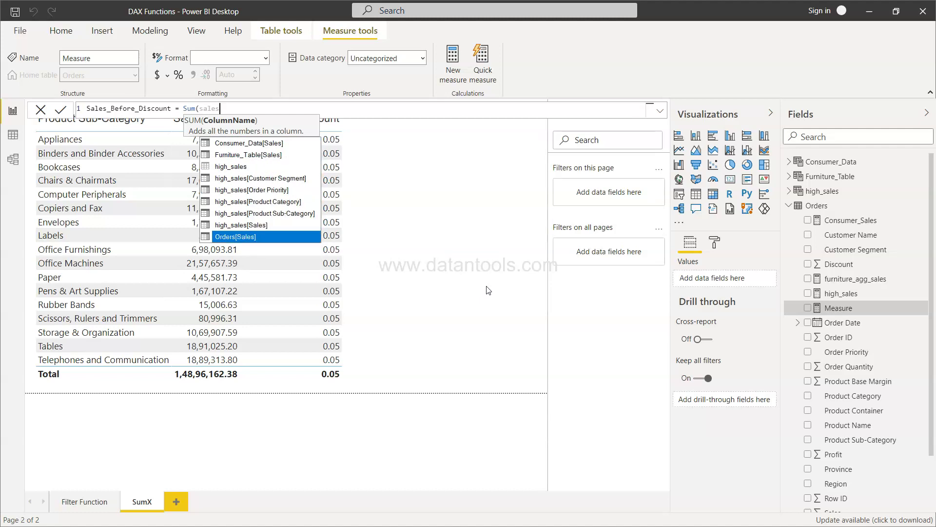
key("Tab")
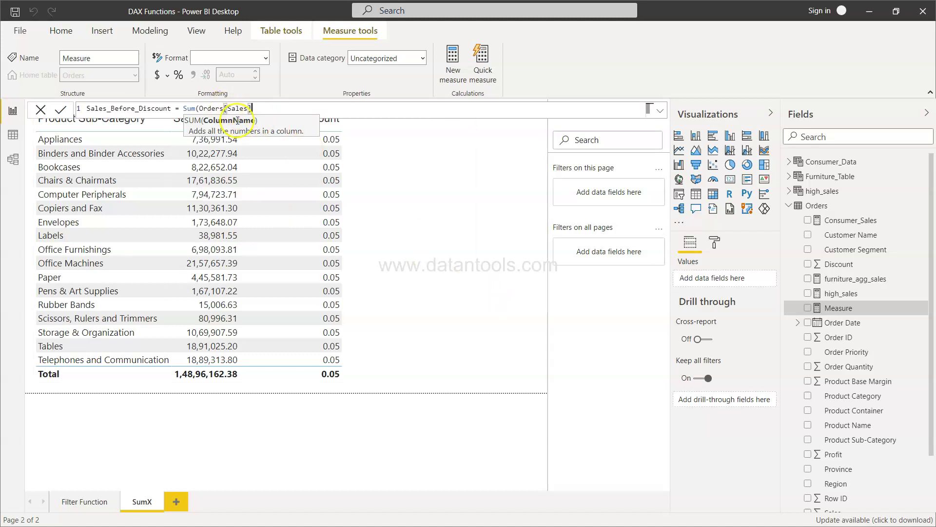
type("*")
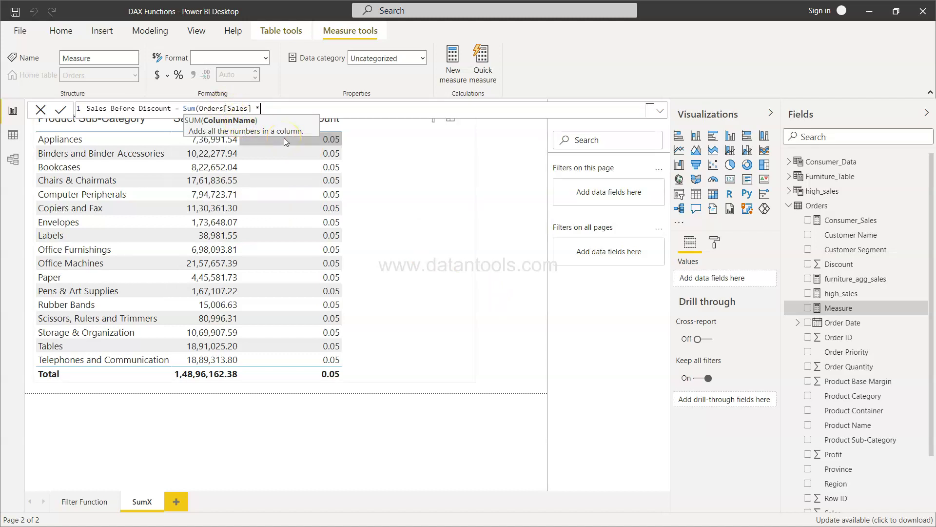
type(" (1 + Orders")
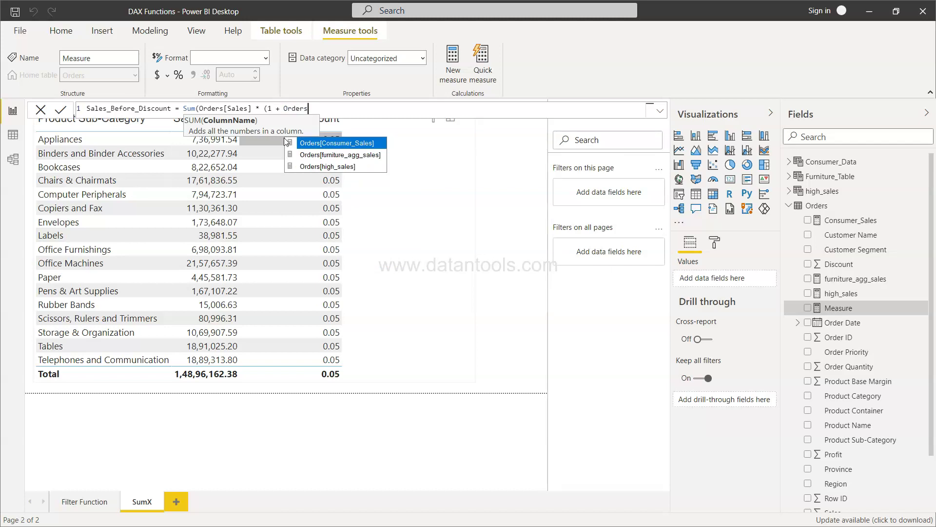
type("[disco")
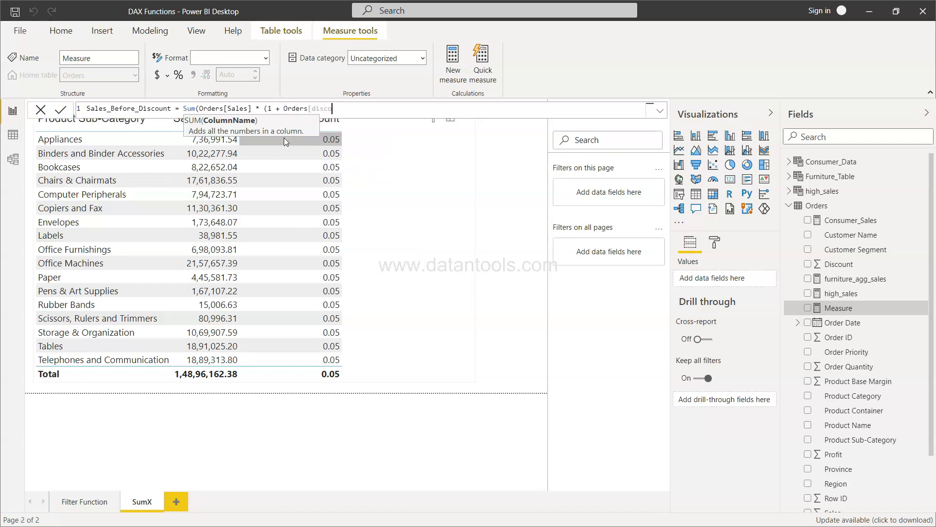
key("BackSpace")
key("BackSpace")
key("BackSpace")
key("BackSpace")
key("BackSpace")
type("Discount]))")
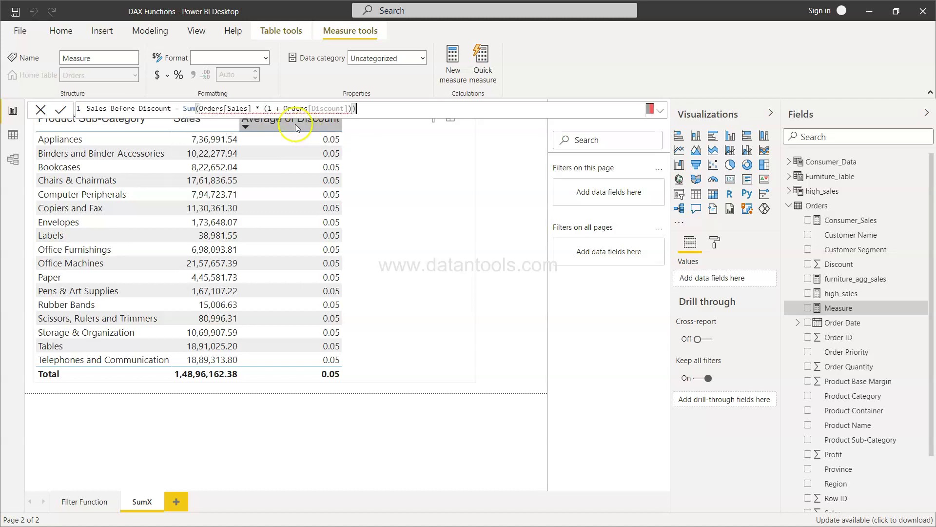
Change Sum to Sumx with Orders as the table argument and commit the measure.
mouse_move(307, 104)
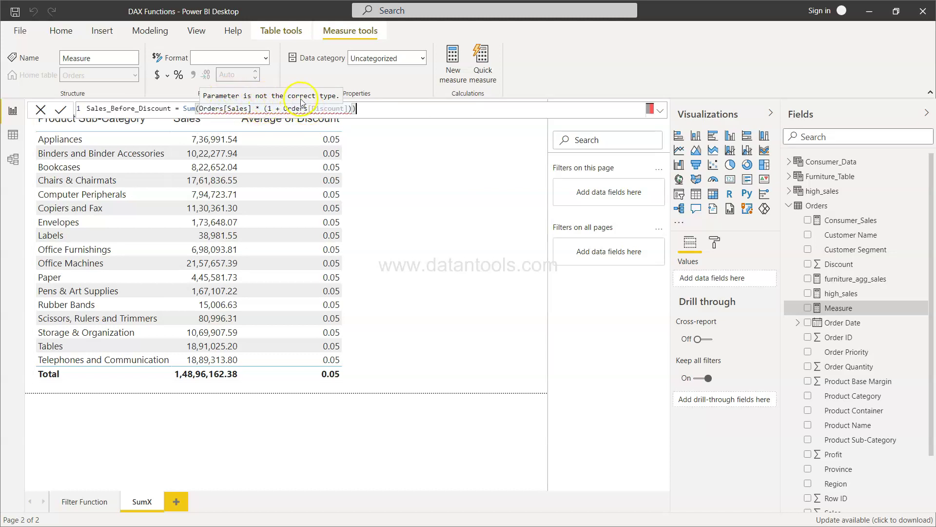
left_click(196, 107)
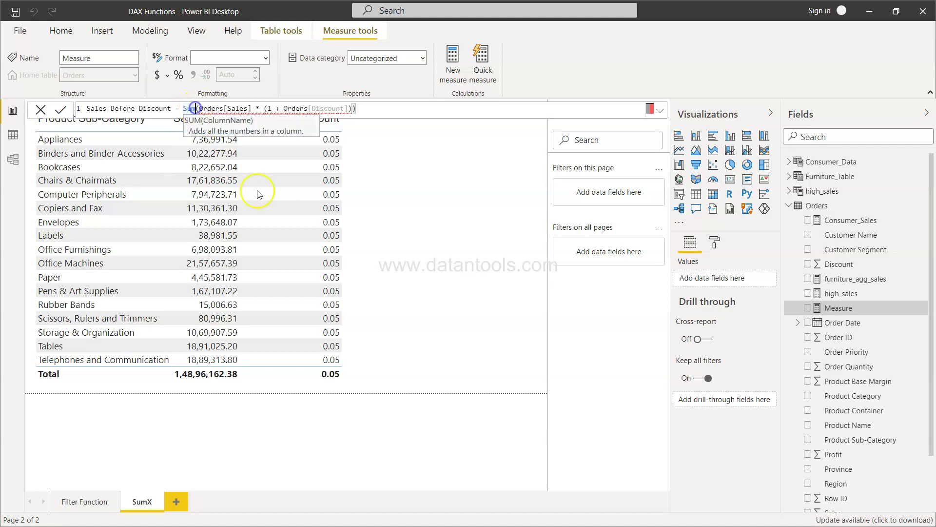
type("x")
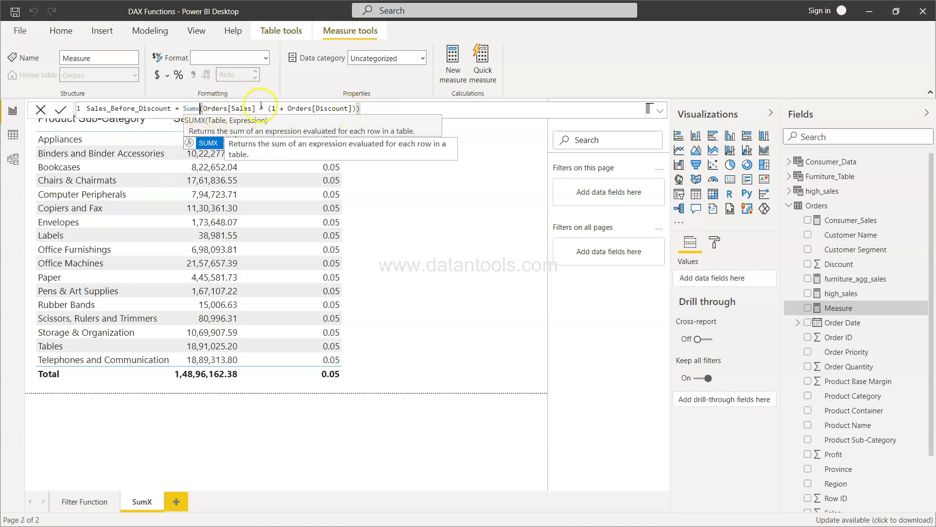
left_click(201, 108)
left_click(204, 107)
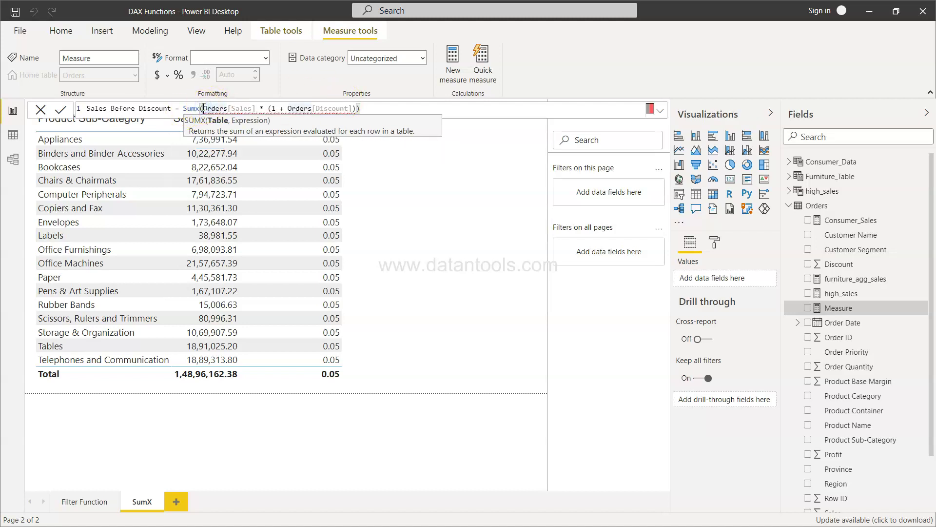
type("Orders,")
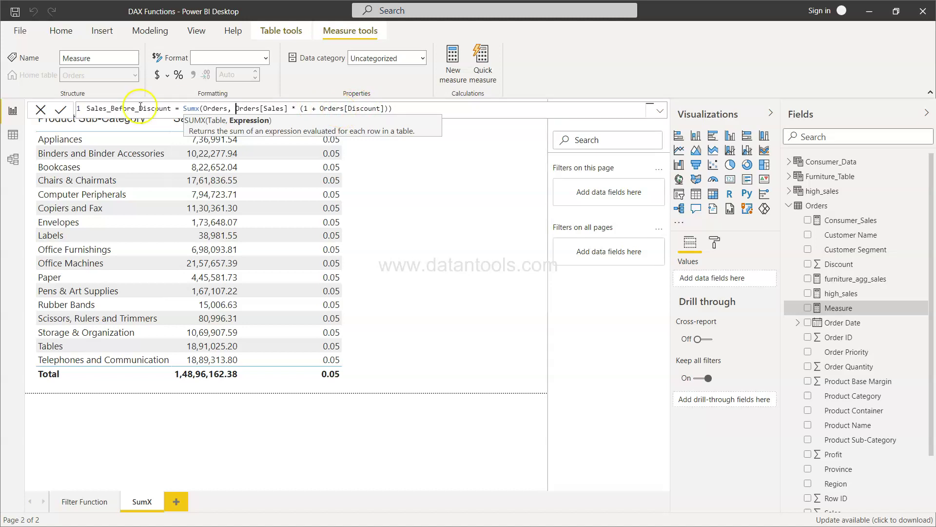
left_click(62, 112)
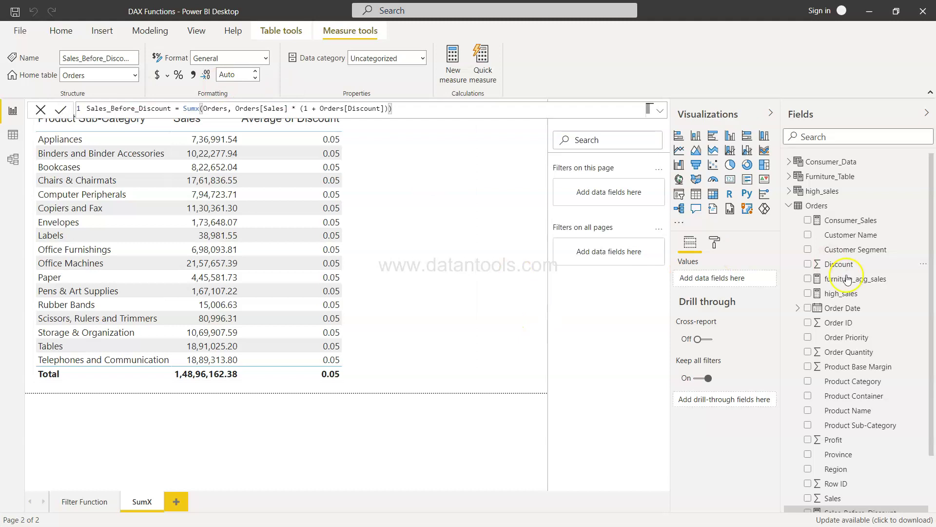
Add Sales_Before_Discount as a column to the sub-category table visual.
scroll(868, 316, "down", 3)
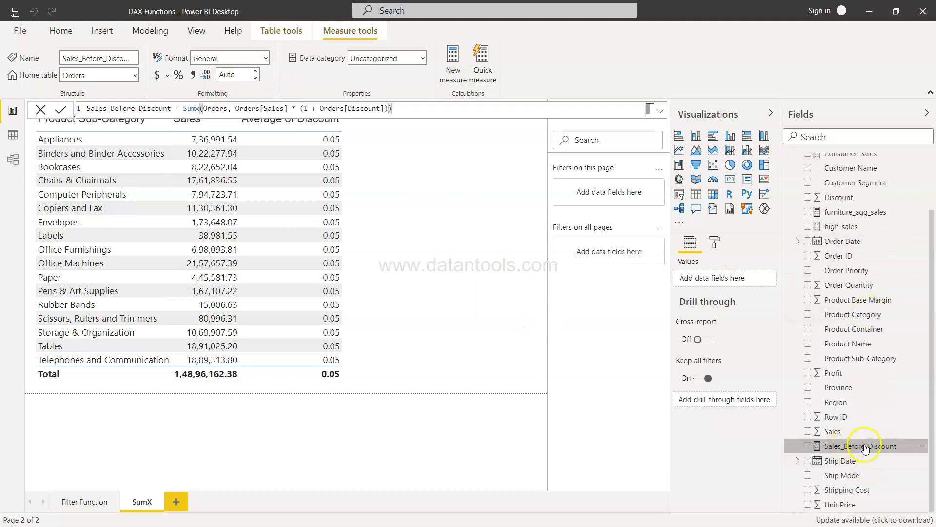
left_click(373, 280)
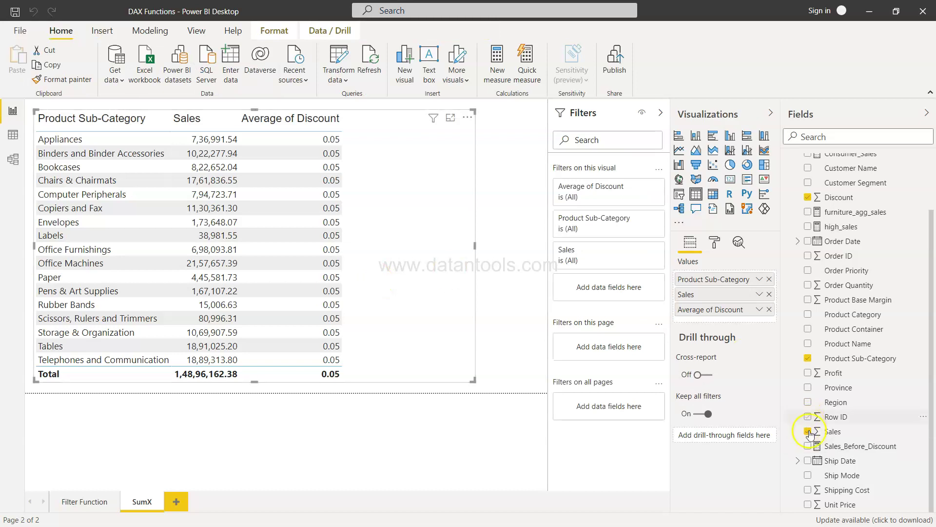
left_click(808, 446)
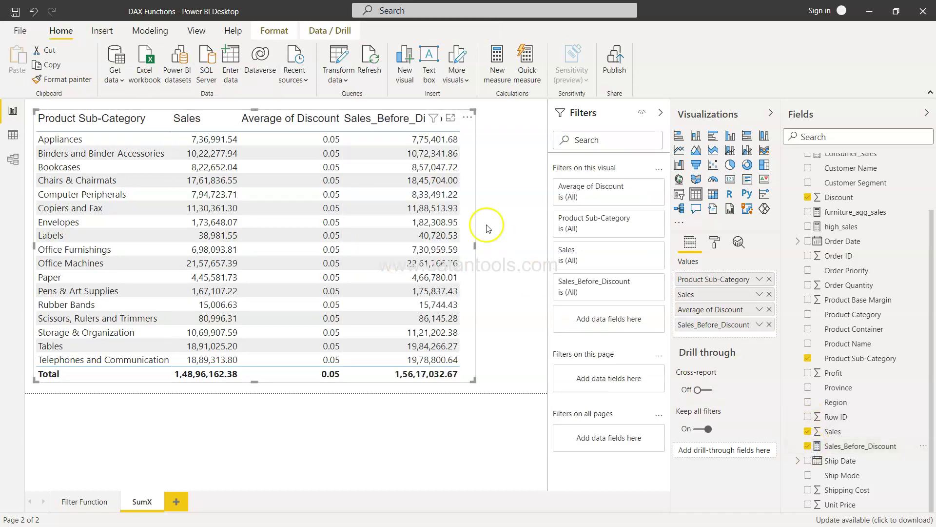